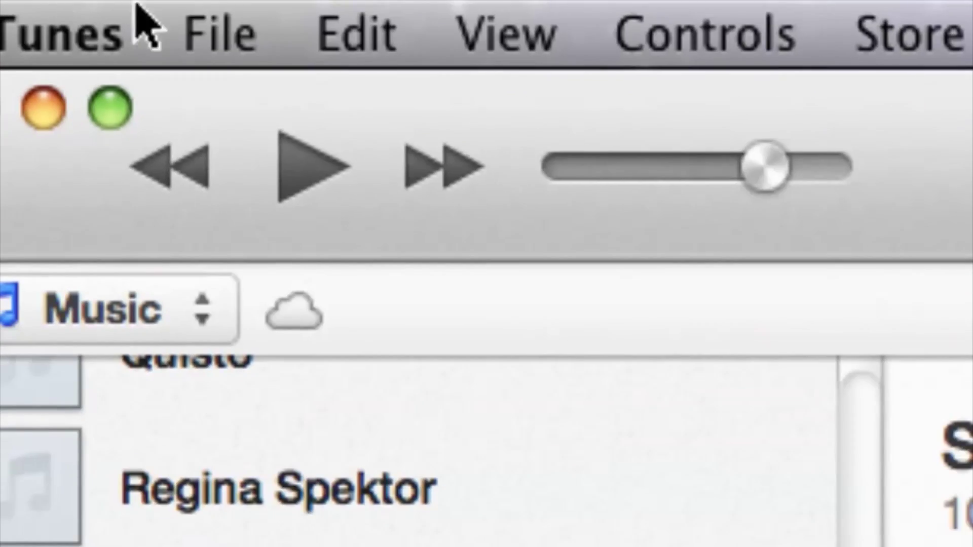
- Open Organize Library from the File > Library menu to show the Consolidate files option
left_click(199, 22)
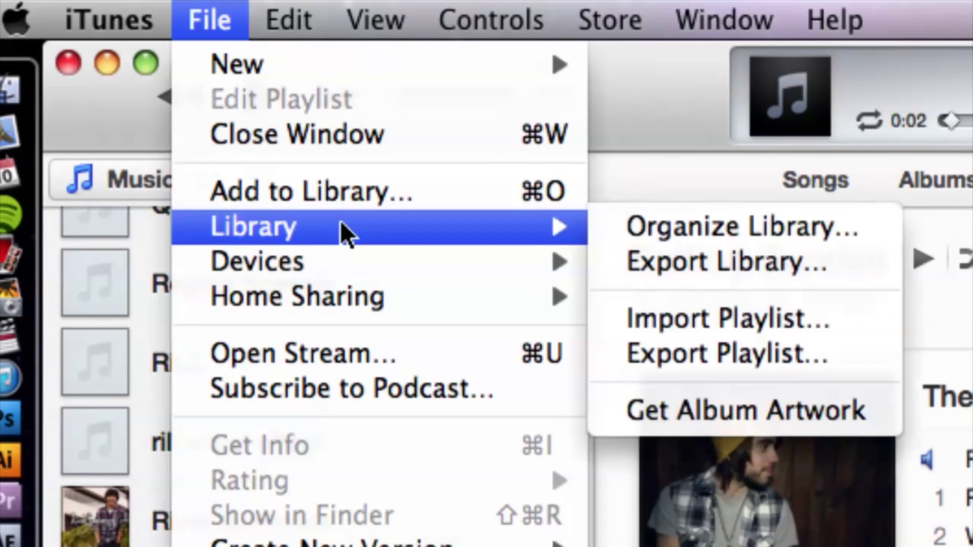
mouse_move(152, 229)
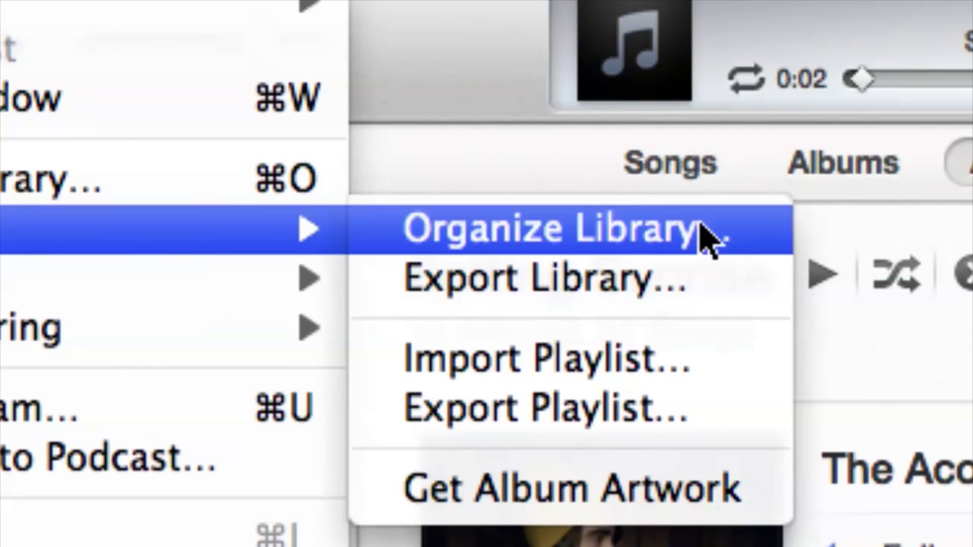
left_click(622, 221)
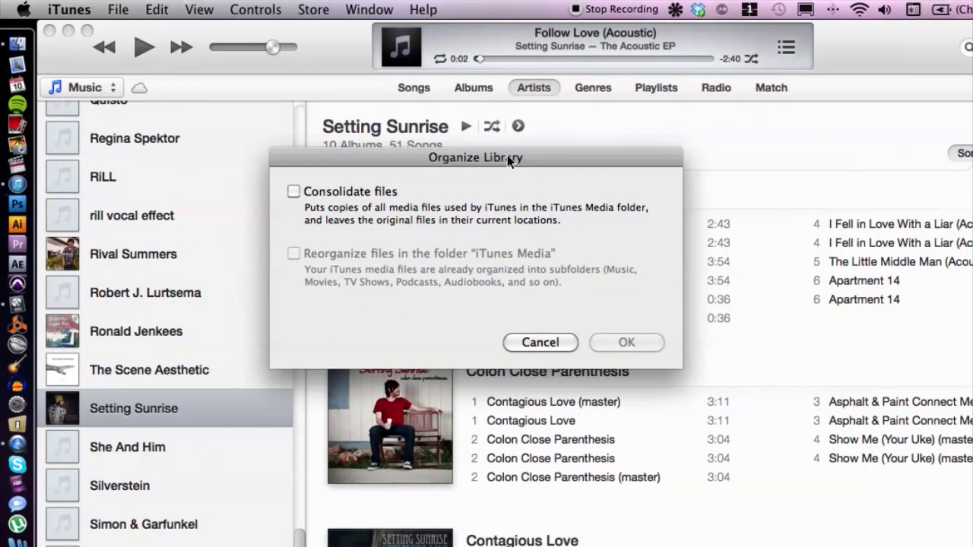